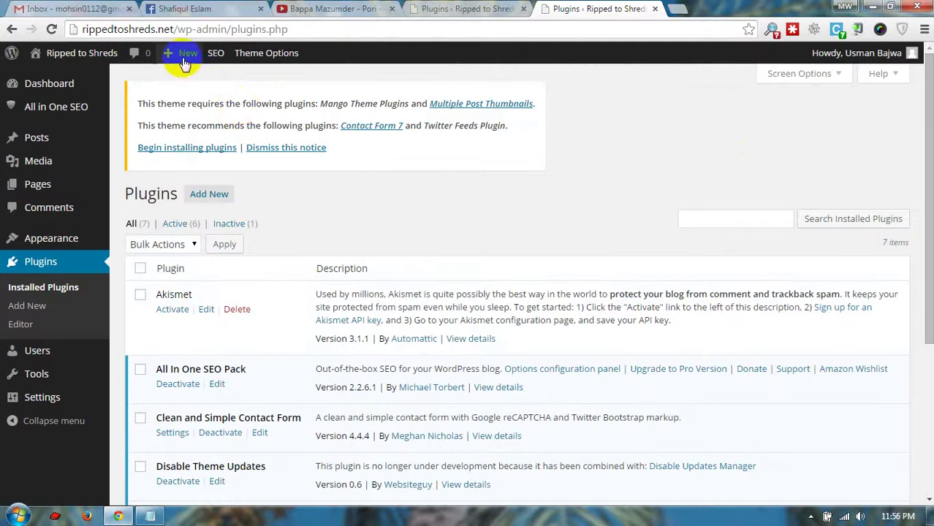
Start a new blog post on the Ripped to Shreds site
{"action": "mouse_move", "coordinate": [184, 63]}
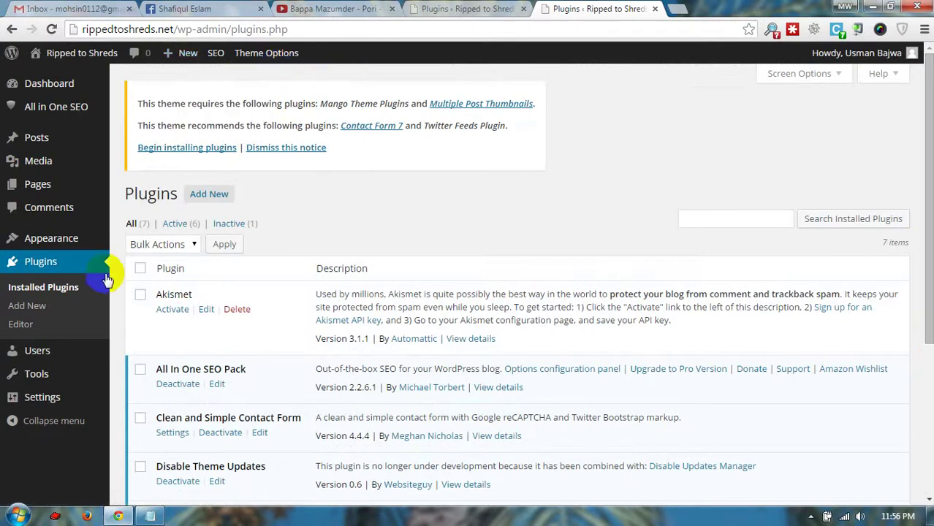
{"action": "mouse_move", "coordinate": [214, 65]}
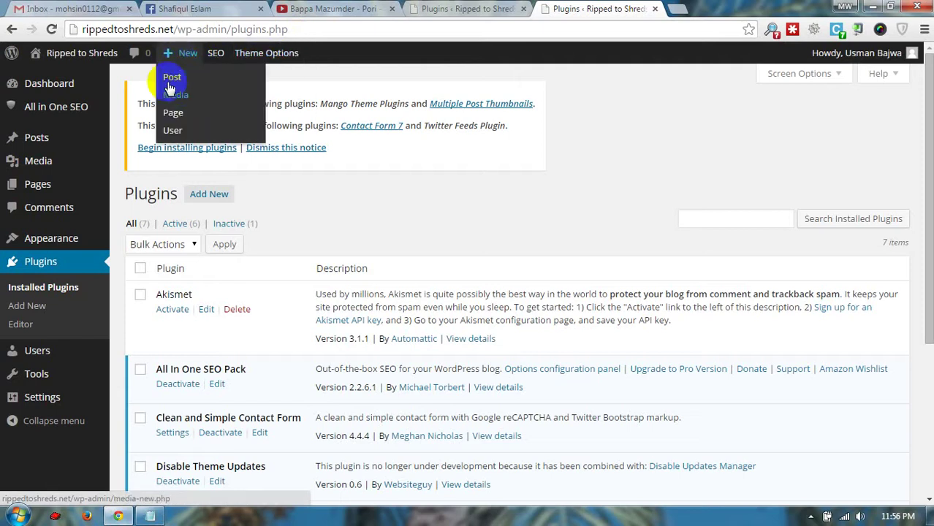
{"action": "left_click", "coordinate": [172, 79]}
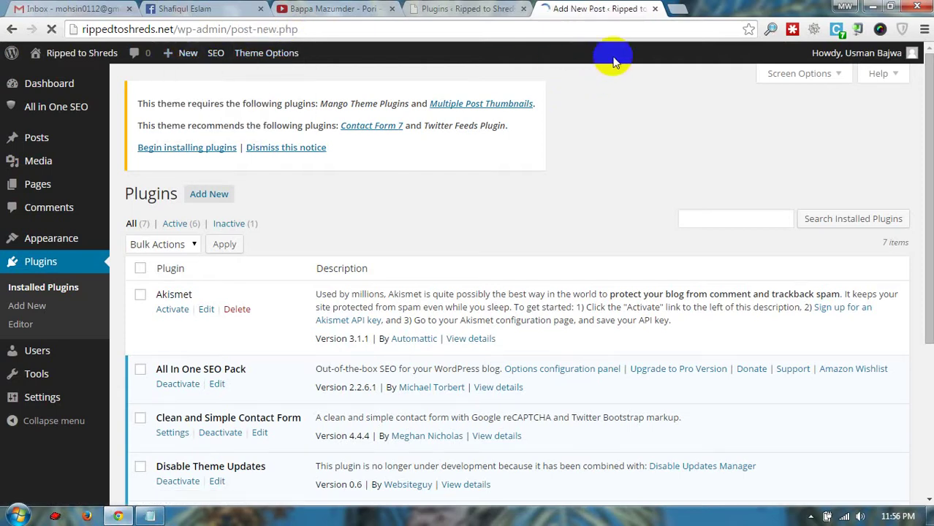
{"action": "left_click", "coordinate": [673, 10]}
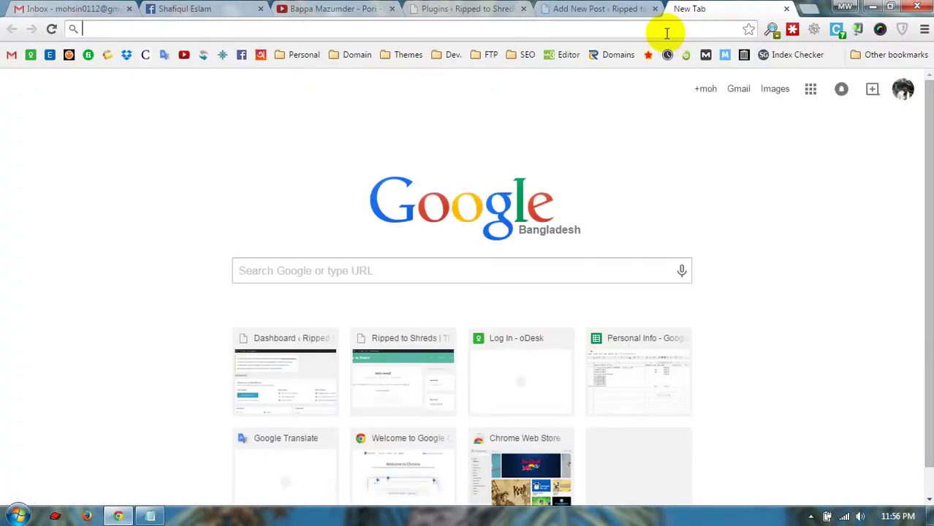
{"action": "type", "text": "lorem pi"}
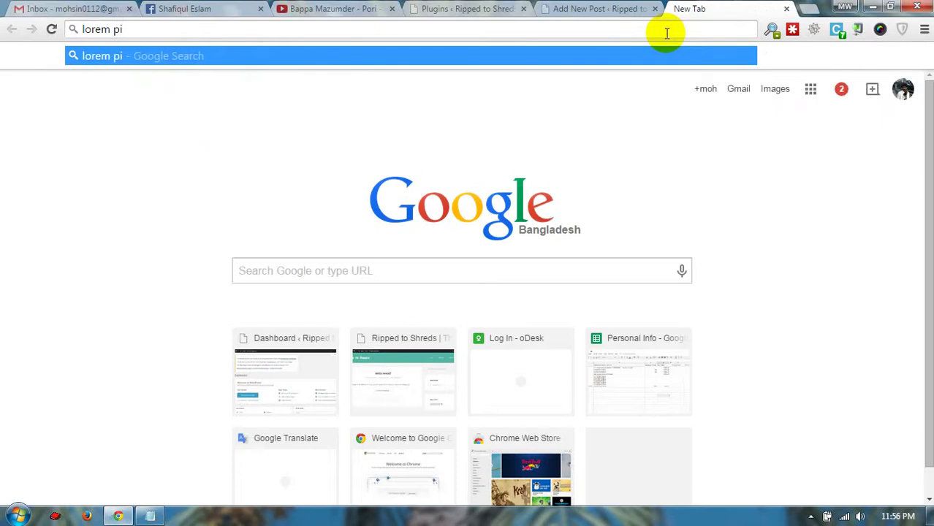
{"action": "key", "text": "BackSpace"}
{"action": "key", "text": "BackSpace"}
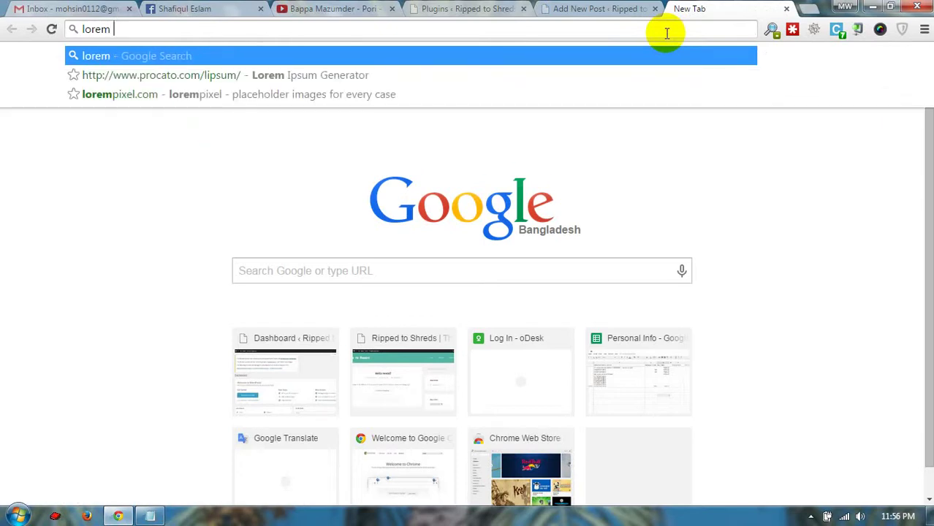
{"action": "left_click", "coordinate": [226, 83]}
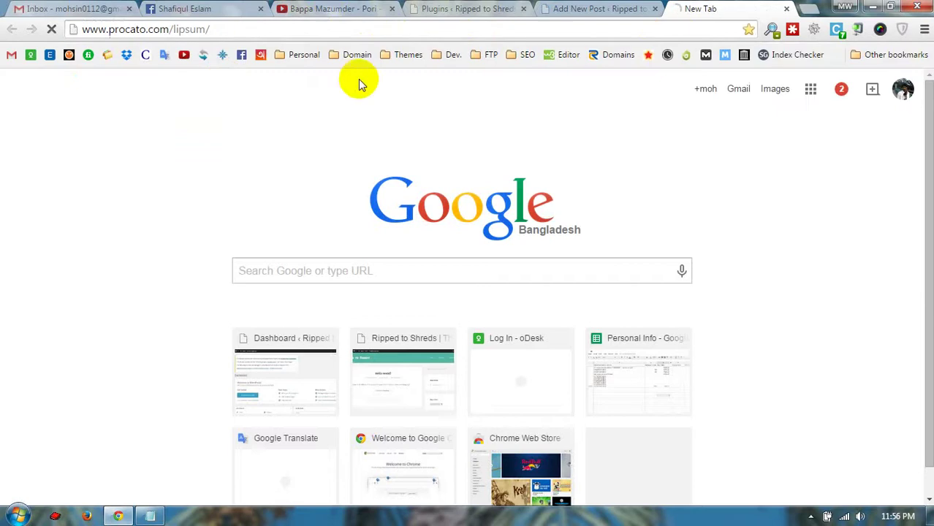
Title the new post "Sample Post" and show the editor's second row of formatting tools
{"action": "left_click", "coordinate": [650, 7]}
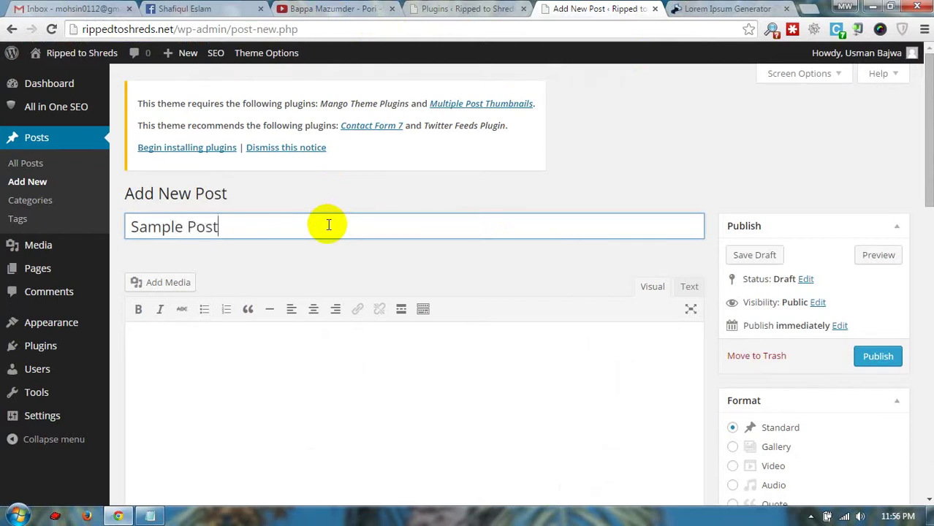
{"action": "left_click", "coordinate": [339, 371]}
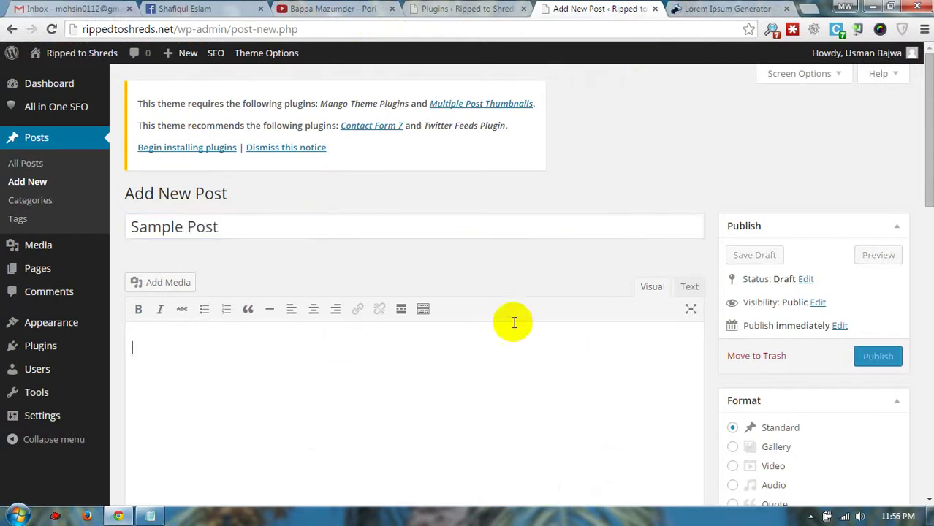
{"action": "left_click", "coordinate": [425, 310]}
Copy all three generated paragraphs from the Lorem Ipsum Generator and paste them into the post body
{"action": "left_click", "coordinate": [731, 8]}
{"action": "scroll", "coordinate": [398, 276], "scroll_direction": "down", "scroll_amount": 5}
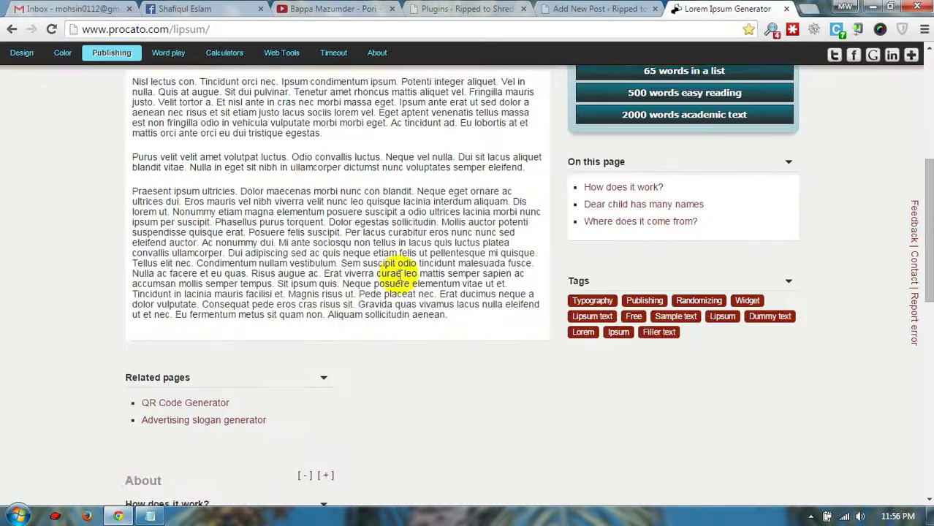
{"action": "scroll", "coordinate": [398, 276], "scroll_direction": "up", "scroll_amount": 1}
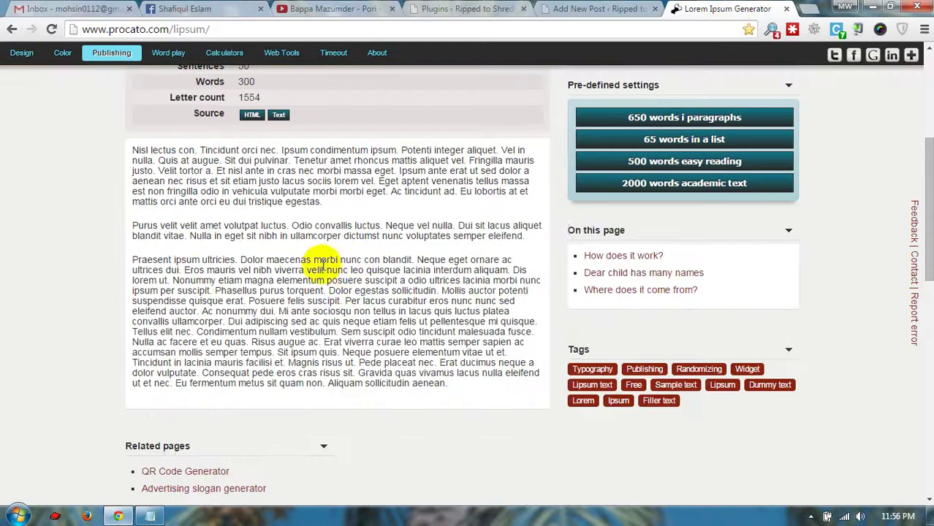
{"action": "left_click", "coordinate": [238, 263]}
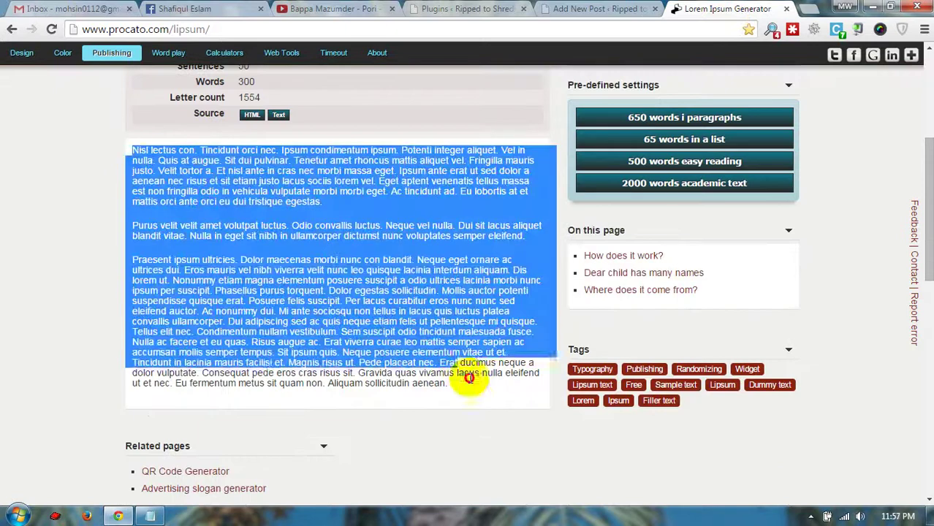
{"action": "left_click", "coordinate": [599, 9]}
{"action": "key", "text": "ctrl+v"}
{"action": "scroll", "coordinate": [344, 285], "scroll_direction": "up", "scroll_amount": 5}
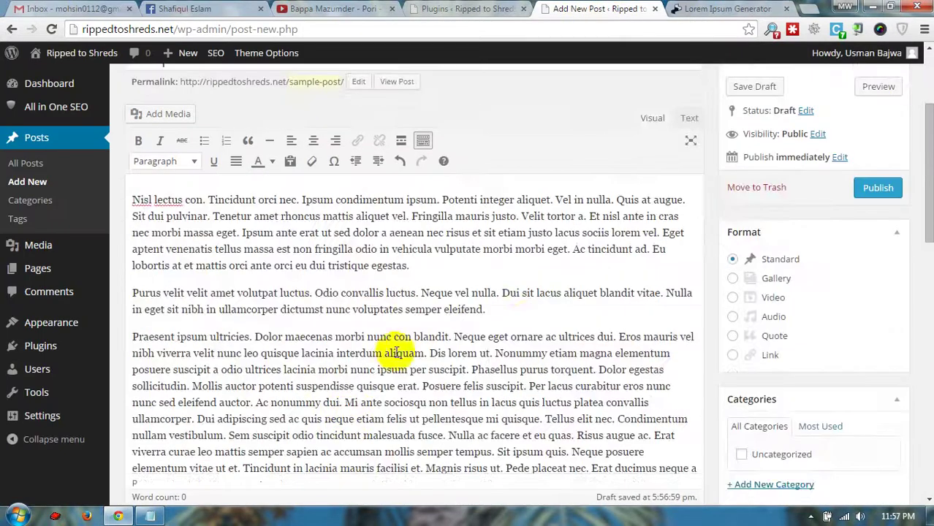
Try formatting the second paragraph, starting "Purus velit velit", as a blockquote in the visual editor and remove the quote formatting again
{"action": "left_click_drag", "start_coordinate": [518, 309], "coordinate": [129, 292]}
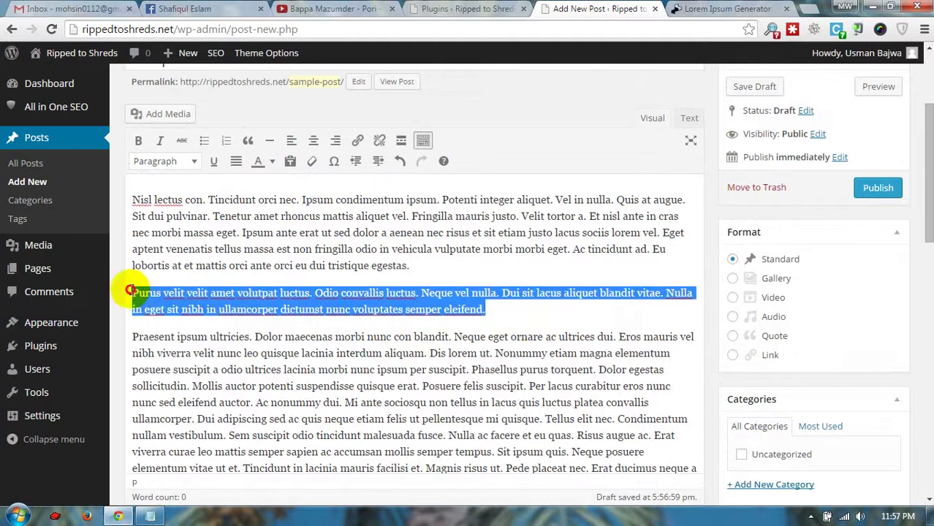
{"action": "left_click", "coordinate": [249, 146]}
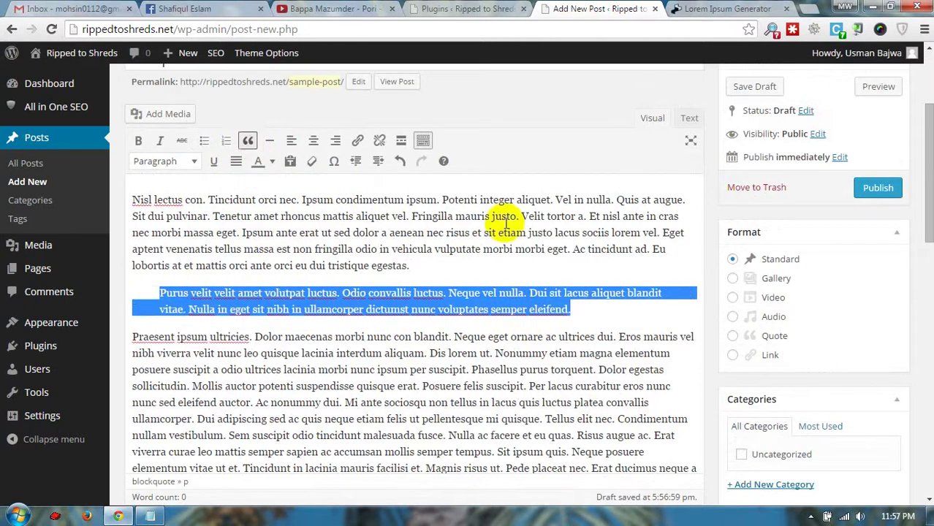
{"action": "left_click", "coordinate": [246, 143]}
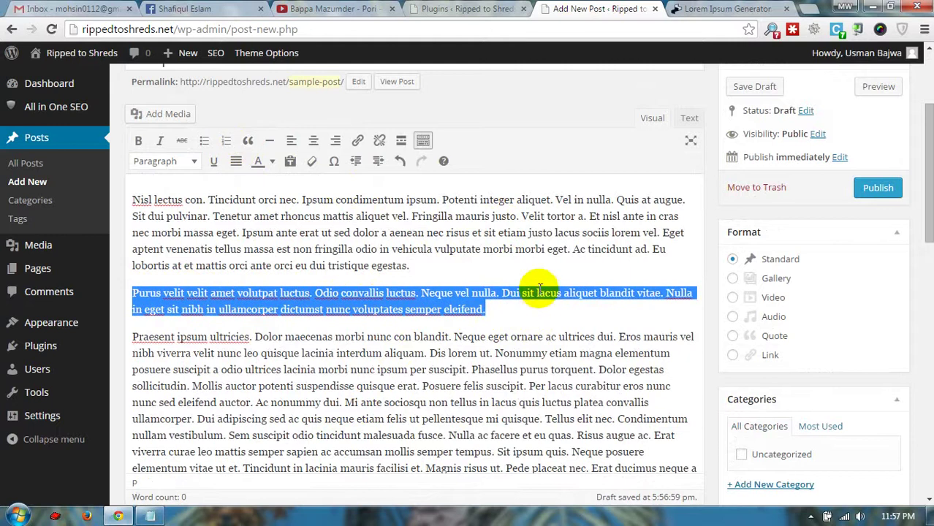
{"action": "key", "text": "Right"}
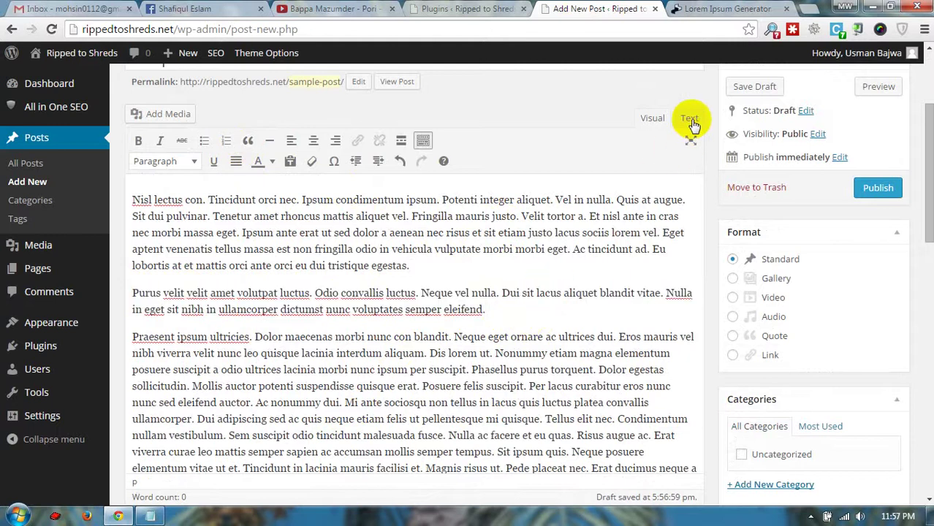
Wrap the second paragraph in blockquote tags in the text editor and return to the visual editor
{"action": "left_click", "coordinate": [689, 119]}
{"action": "left_click_drag", "start_coordinate": [557, 257], "coordinate": [115, 246]}
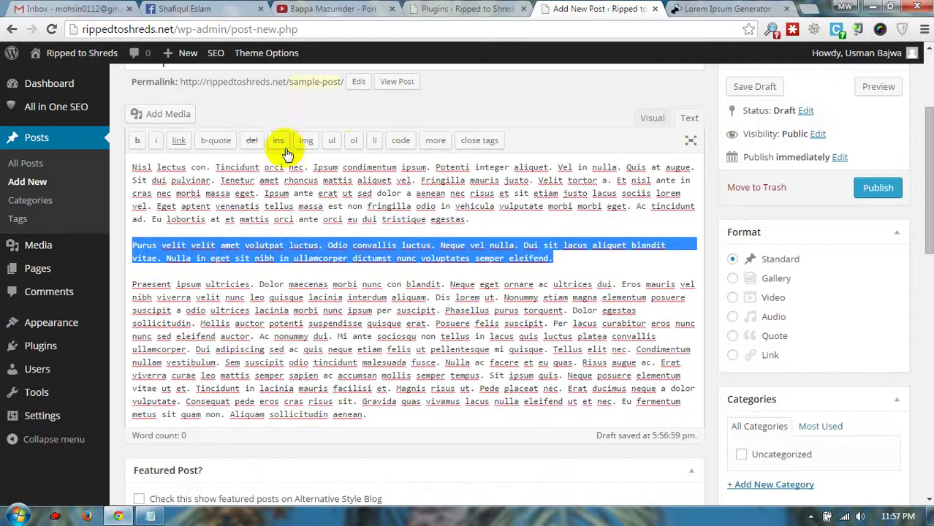
{"action": "left_click", "coordinate": [218, 143]}
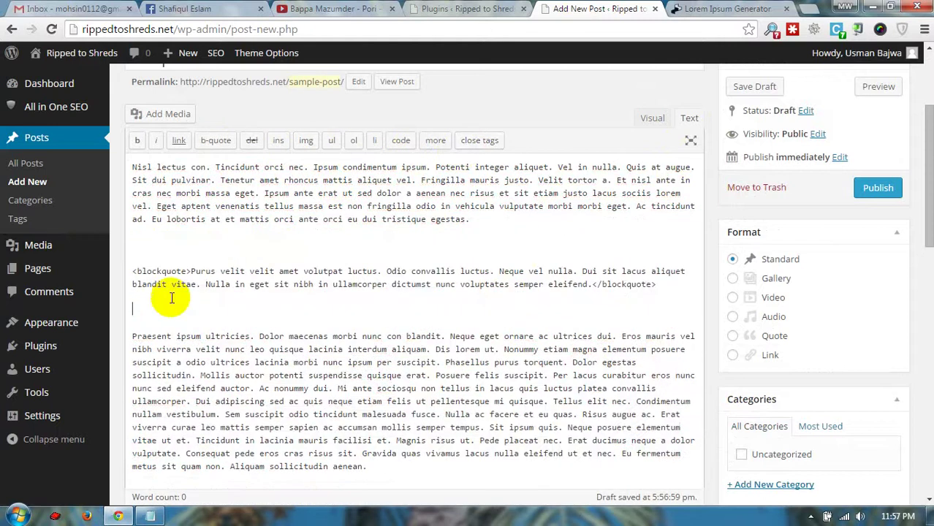
{"action": "left_click", "coordinate": [653, 119]}
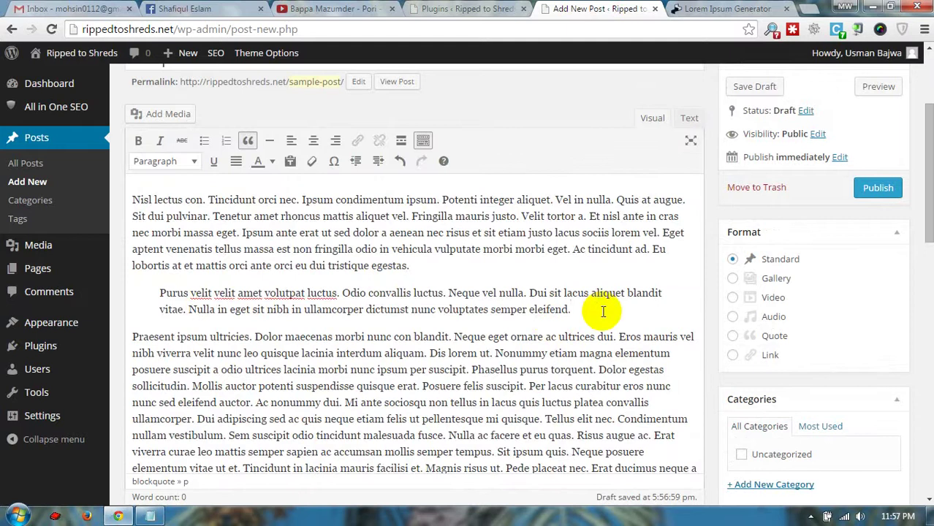
{"action": "left_click_drag", "start_coordinate": [602, 311], "coordinate": [162, 296]}
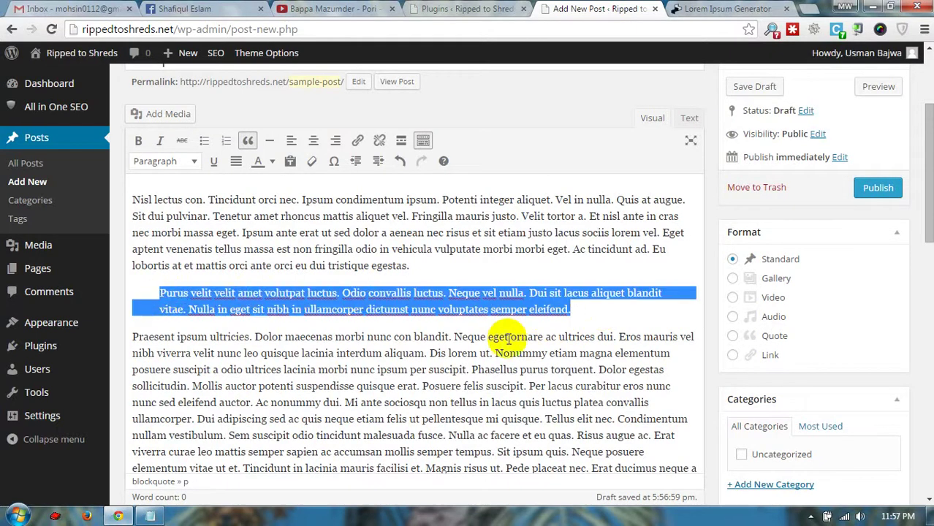
{"action": "left_click", "coordinate": [610, 311]}
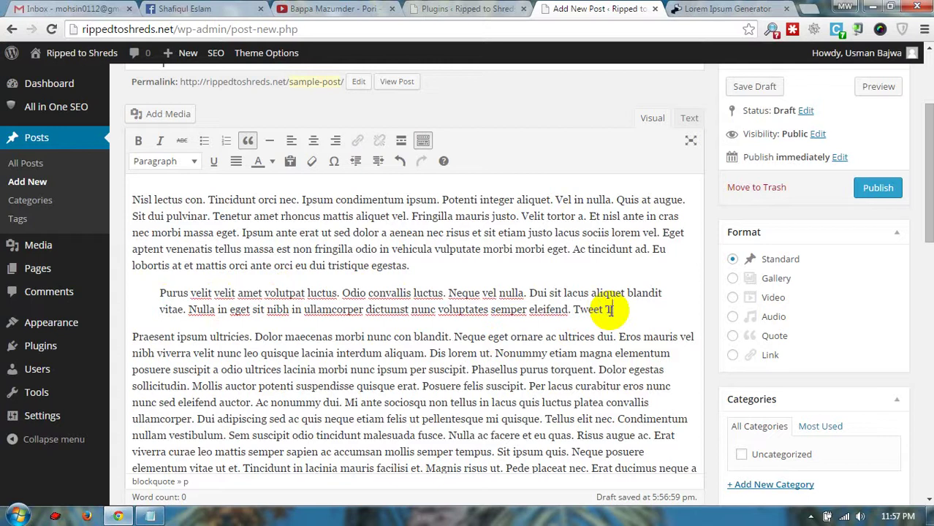
{"action": "left_click_drag", "start_coordinate": [625, 309], "coordinate": [573, 309]}
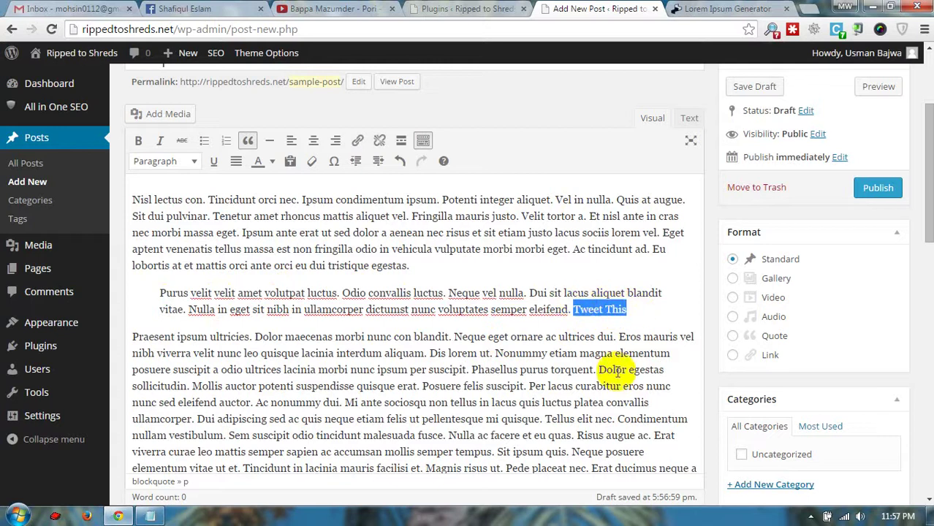
{"action": "left_click", "coordinate": [358, 141]}
{"action": "left_click", "coordinate": [149, 516]}
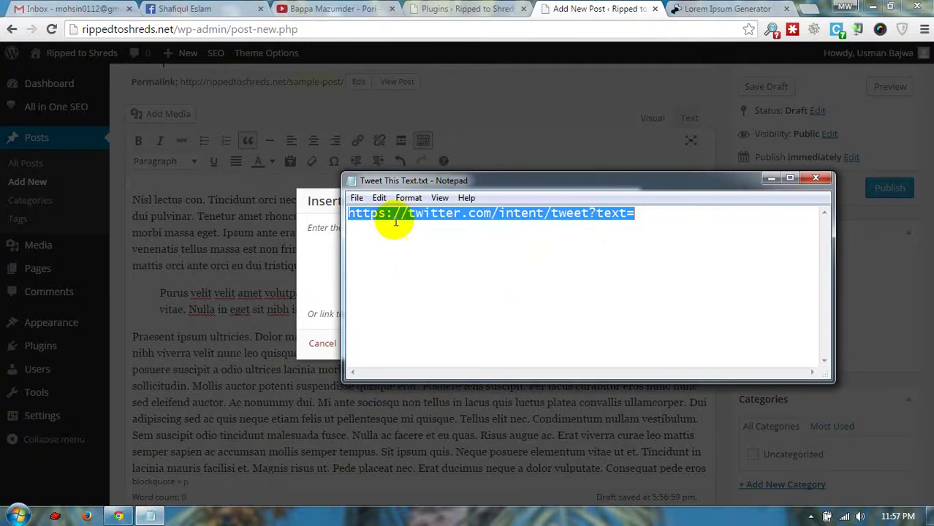
{"action": "left_click", "coordinate": [608, 9]}
{"action": "type", "text": "https://twitter.com/intent/tweet?text="}
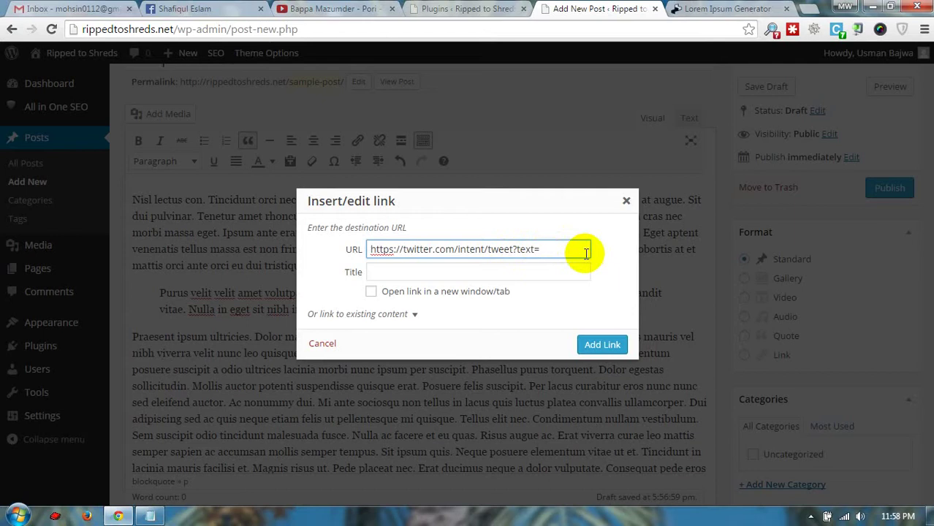
{"action": "left_click", "coordinate": [602, 345]}
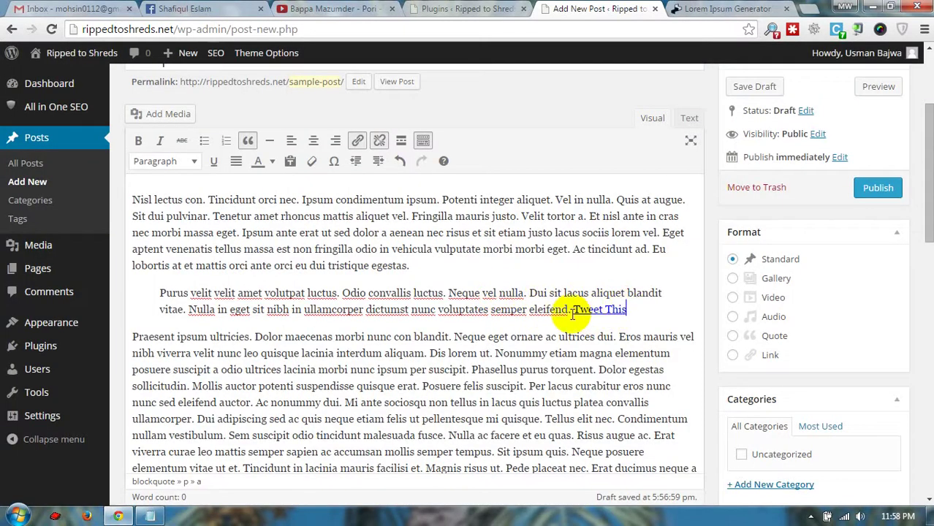
Copy the blockquote's sentences without "Tweet This" and append them to the end of the "Tweet This" link's URL
{"action": "left_click", "coordinate": [569, 309]}
{"action": "left_click_drag", "start_coordinate": [571, 310], "coordinate": [154, 294]}
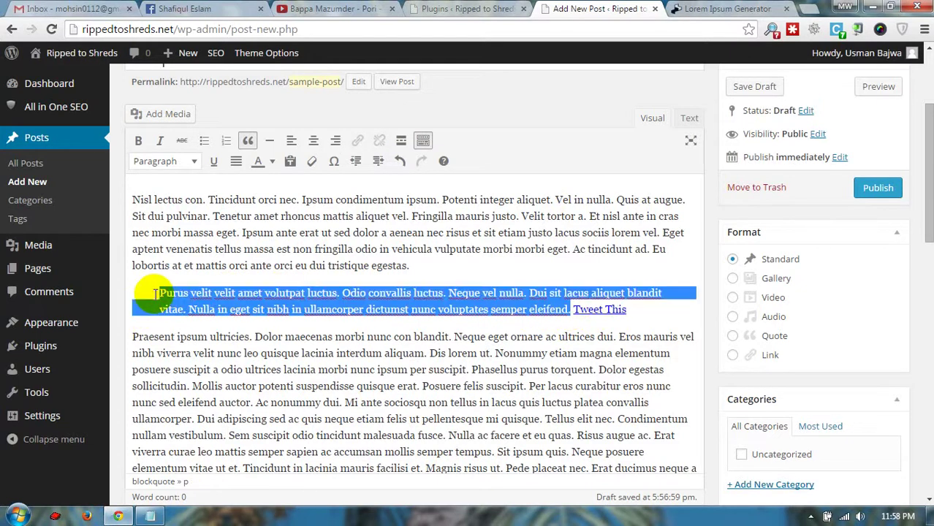
{"action": "left_click", "coordinate": [611, 309]}
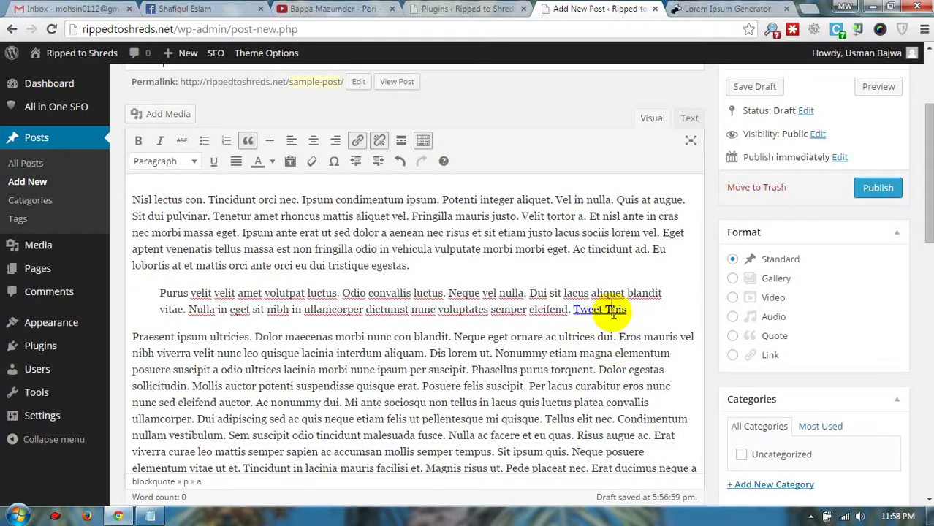
{"action": "left_click", "coordinate": [357, 141]}
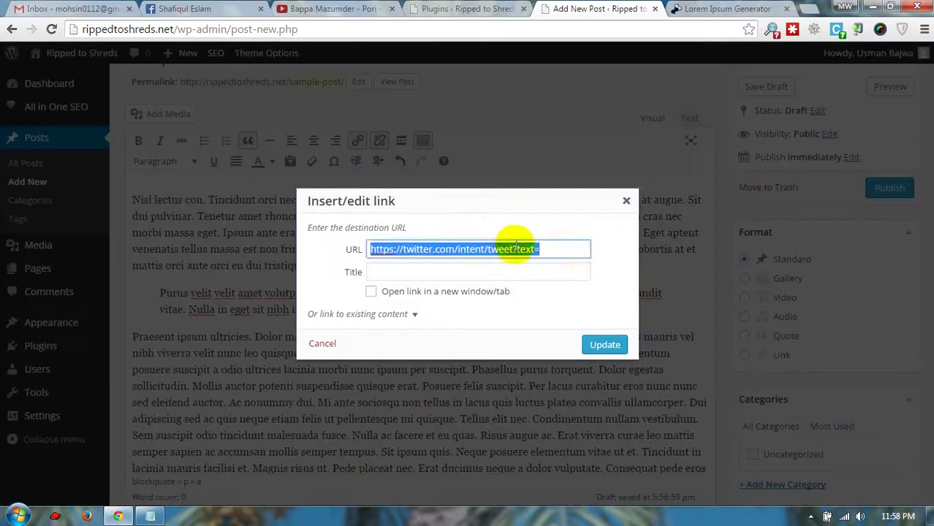
{"action": "left_click", "coordinate": [560, 256]}
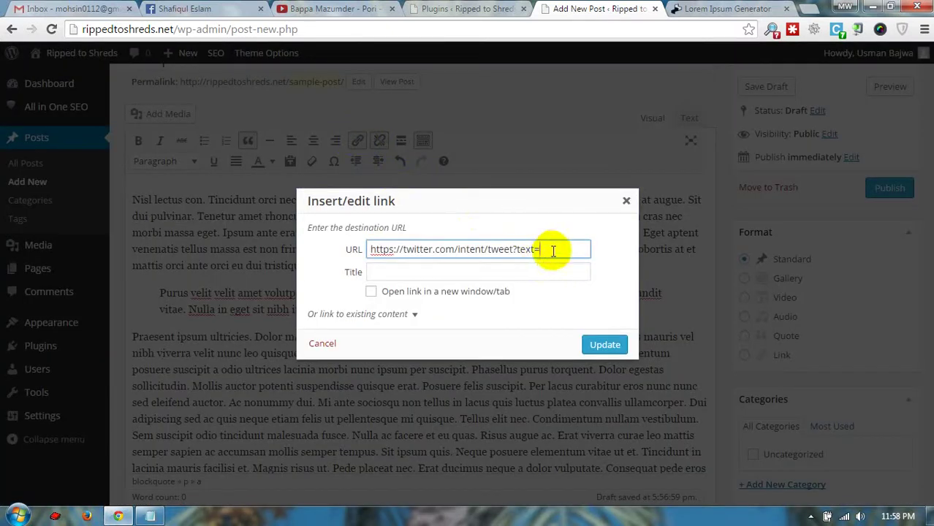
{"action": "key", "text": "ctrl+v"}
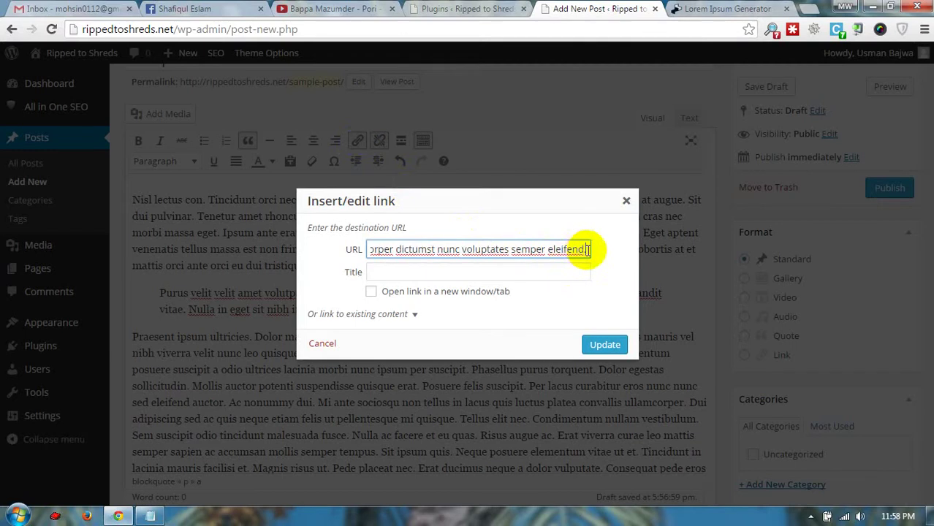
{"action": "mouse_move", "coordinate": [588, 249]}
{"action": "left_mouse_down"}
{"action": "mouse_move", "coordinate": [411, 239]}
{"action": "mouse_move", "coordinate": [271, 255]}
{"action": "mouse_move", "coordinate": [600, 236]}
{"action": "mouse_move", "coordinate": [594, 250]}
{"action": "left_mouse_up"}
{"action": "key", "text": "BackSpace"}
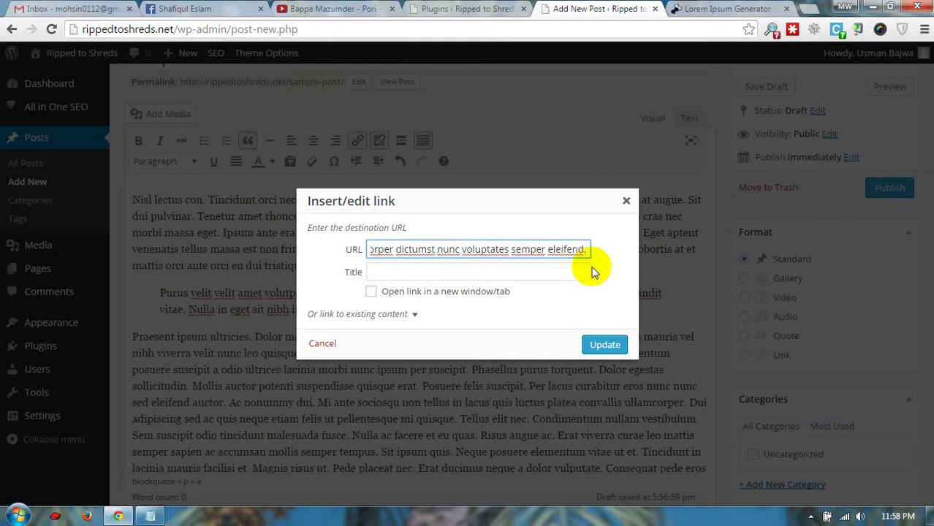
{"action": "left_click", "coordinate": [598, 345]}
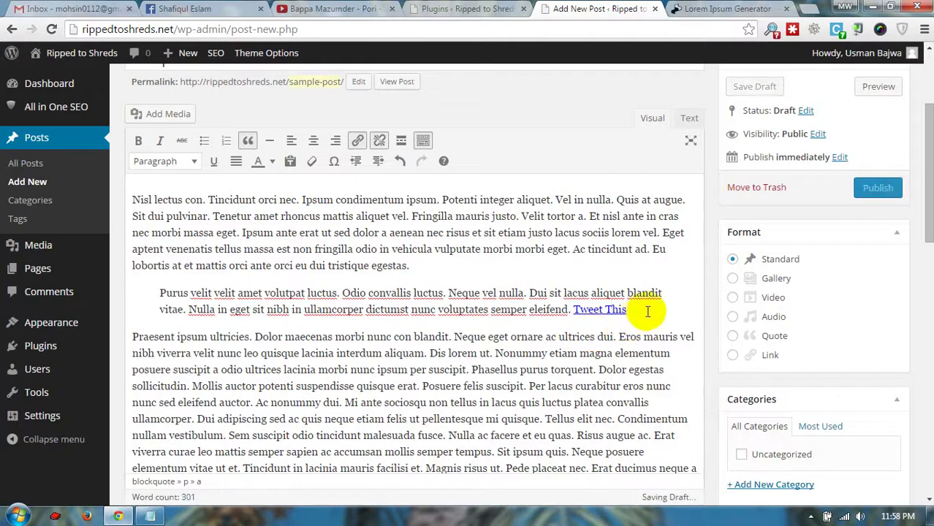
Publish the post and open its live page
{"action": "left_click", "coordinate": [876, 192]}
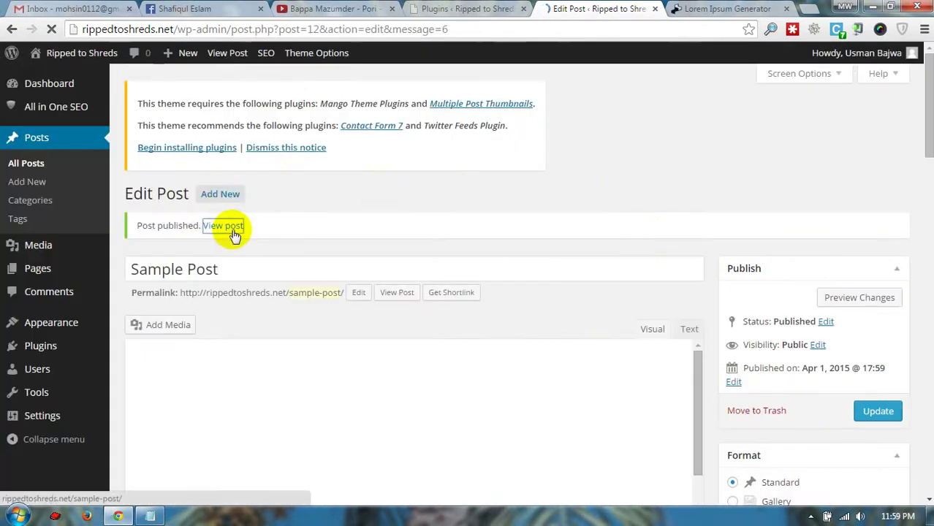
{"action": "left_click", "coordinate": [232, 228]}
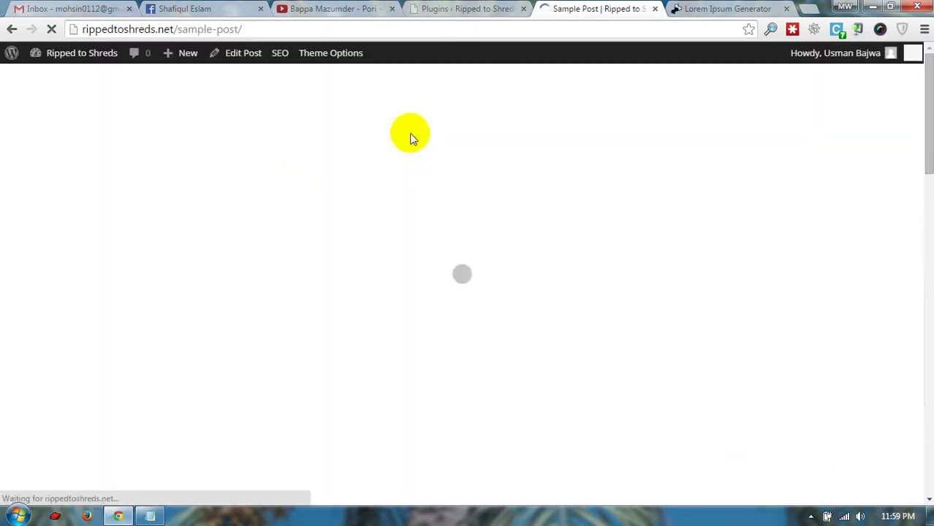
Review the blockquote on the live Sample Post page and open its "Tweet This" link
{"action": "scroll", "coordinate": [413, 150], "scroll_direction": "down", "scroll_amount": 5}
{"action": "scroll", "coordinate": [450, 226], "scroll_direction": "up", "scroll_amount": 3}
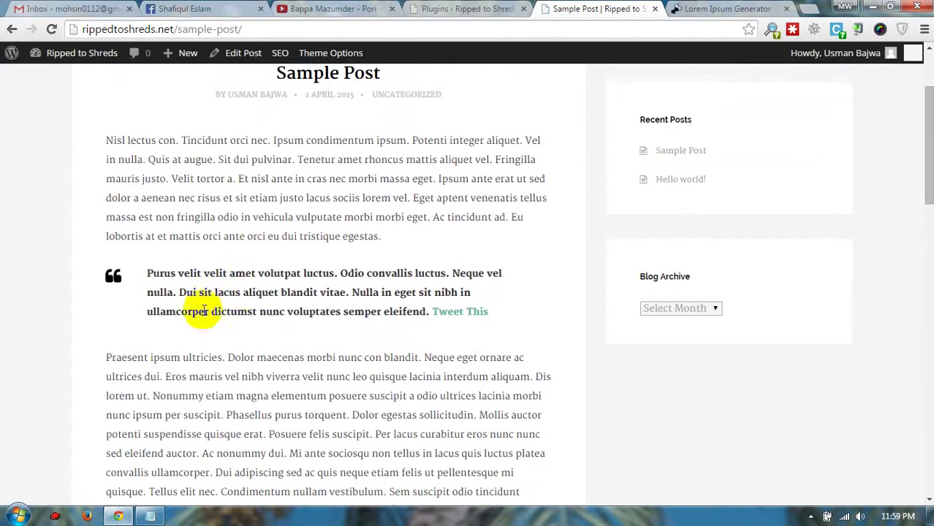
{"action": "left_click_drag", "start_coordinate": [137, 271], "coordinate": [430, 319]}
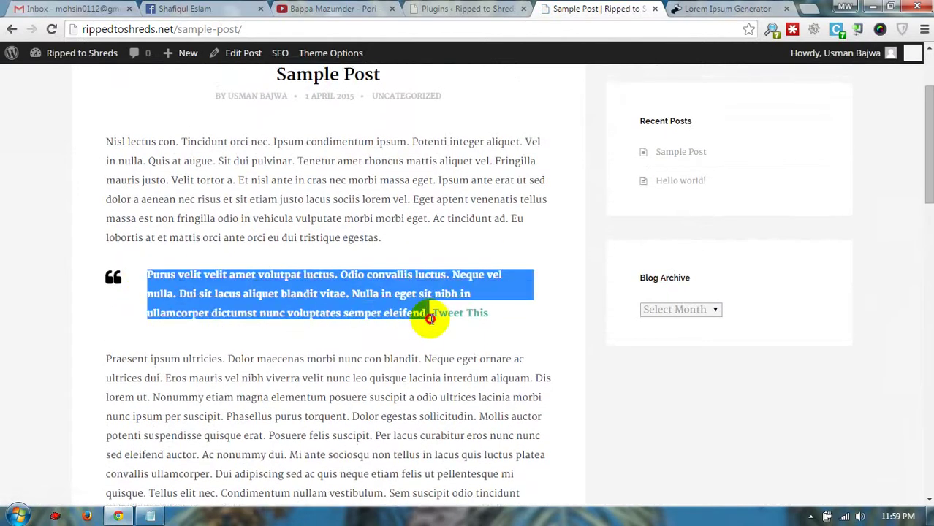
{"action": "left_click", "coordinate": [373, 343]}
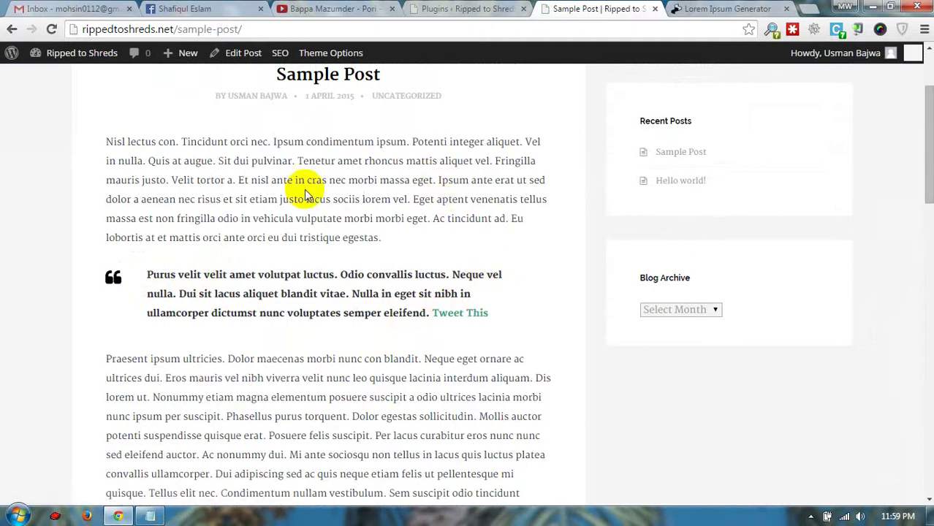
{"action": "scroll", "coordinate": [286, 198], "scroll_direction": "up", "scroll_amount": 2}
{"action": "scroll", "coordinate": [302, 220], "scroll_direction": "down", "scroll_amount": 5}
{"action": "scroll", "coordinate": [342, 223], "scroll_direction": "up", "scroll_amount": 4}
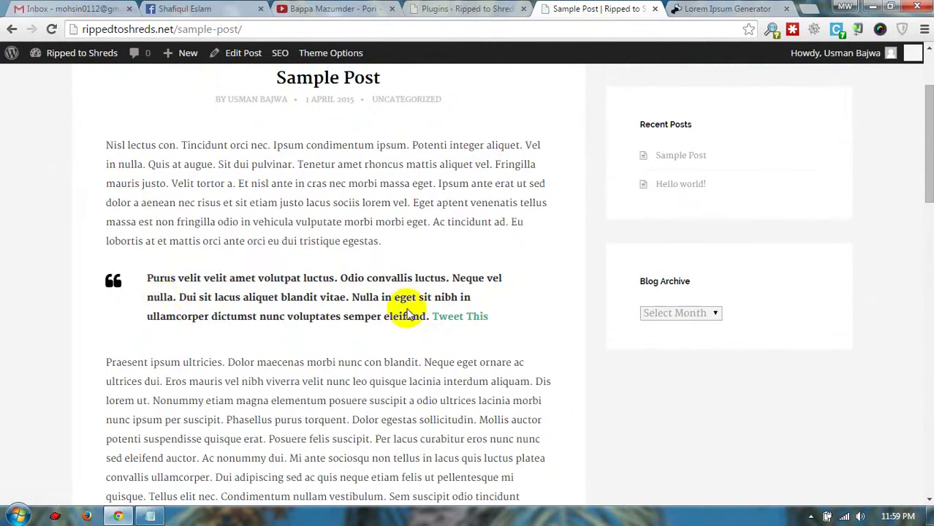
{"action": "left_click", "coordinate": [460, 320]}
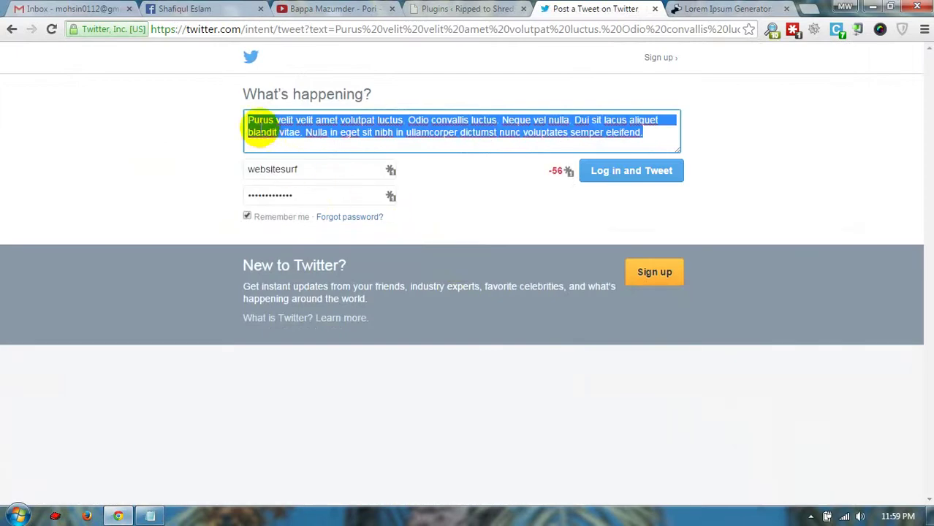
Try trimming the end of the tweet text so it stops after "Nulla in eget sit", and return to the live post
{"action": "left_click", "coordinate": [649, 139]}
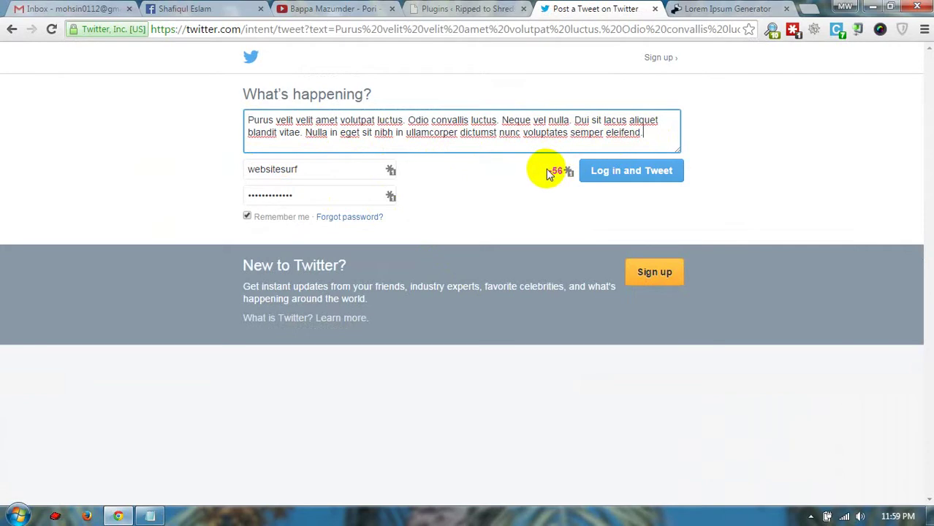
{"action": "left_click_drag", "start_coordinate": [643, 132], "coordinate": [520, 132]}
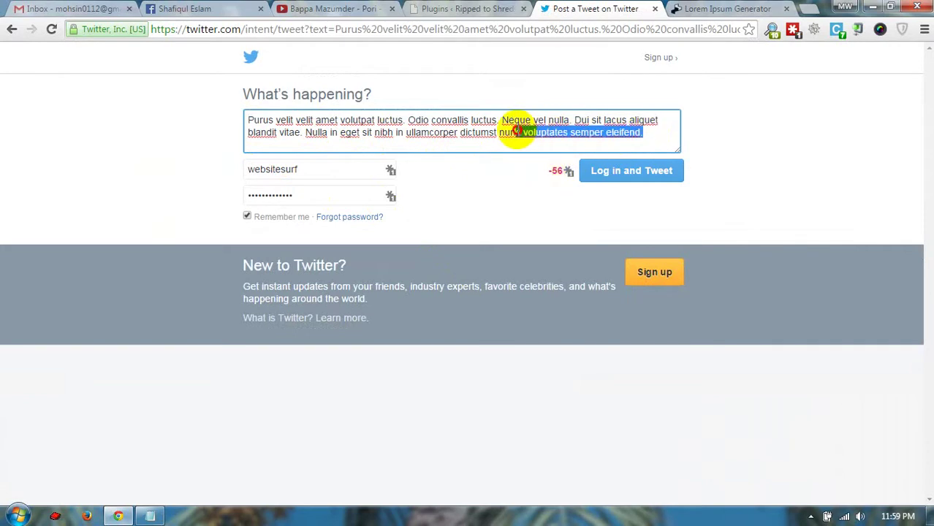
{"action": "left_click", "coordinate": [310, 132]}
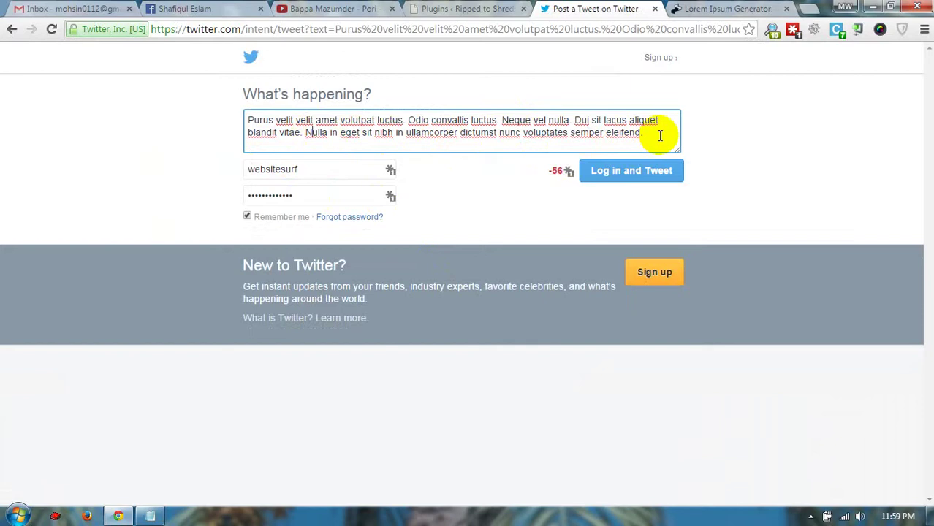
{"action": "left_click_drag", "start_coordinate": [643, 133], "coordinate": [504, 135]}
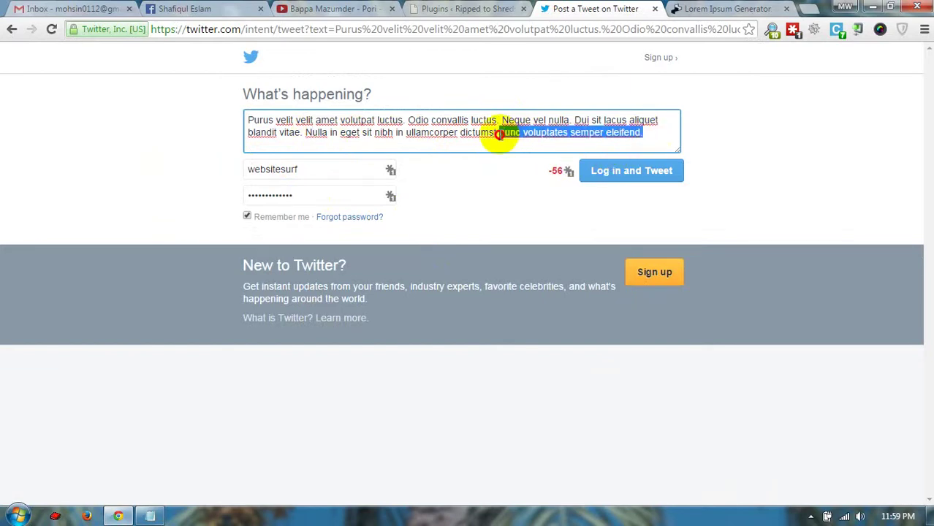
{"action": "key", "text": "BackSpace"}
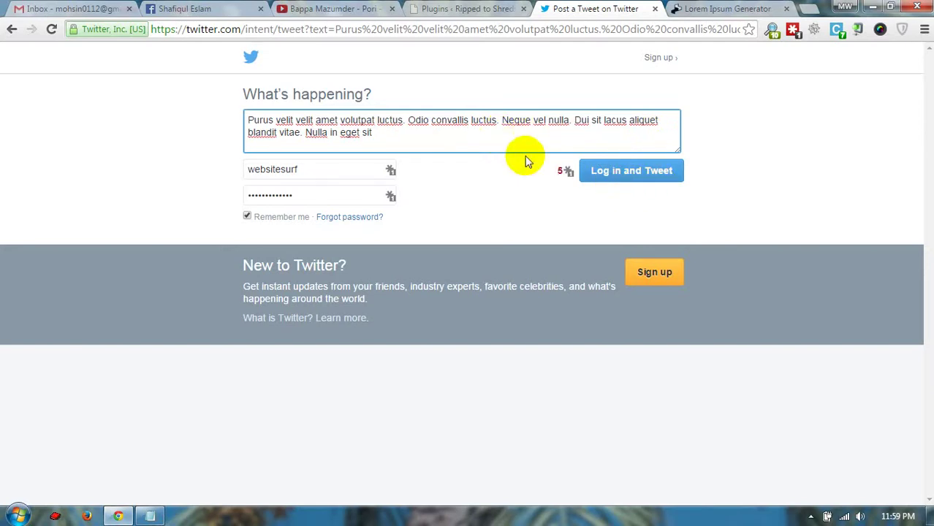
{"action": "left_click", "coordinate": [11, 29]}
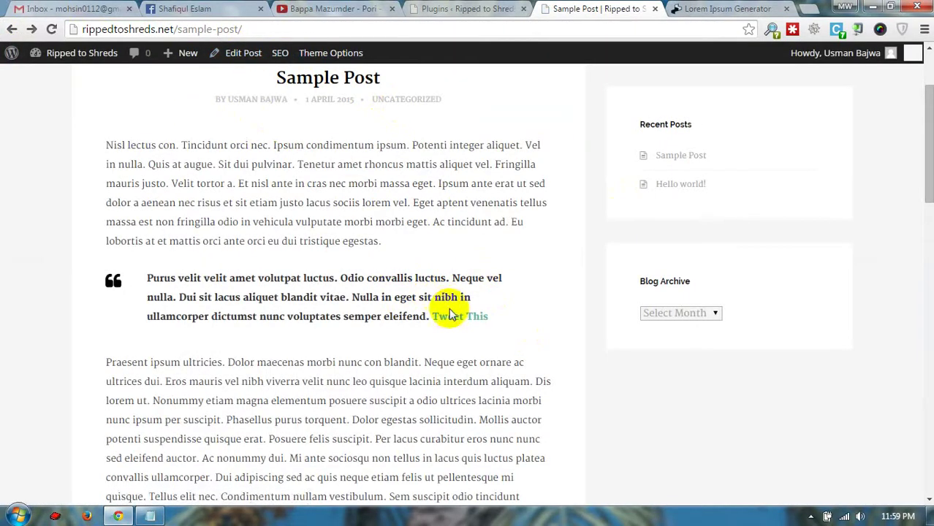
Edit the post so the "Tweet This" link opens in a new window/tab, and update the post
{"action": "left_click", "coordinate": [242, 56]}
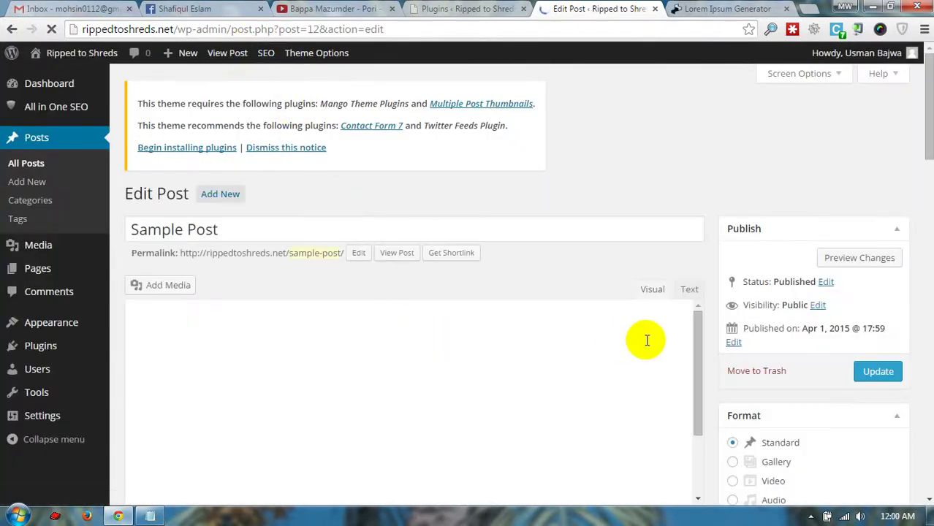
{"action": "scroll", "coordinate": [650, 336], "scroll_direction": "down", "scroll_amount": 5}
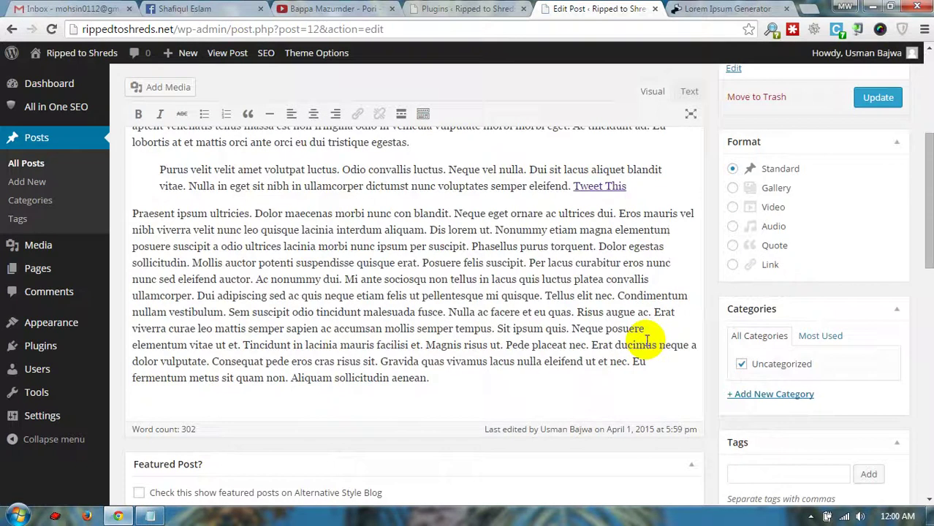
{"action": "scroll", "coordinate": [642, 325], "scroll_direction": "up", "scroll_amount": 3}
{"action": "left_click", "coordinate": [605, 321]}
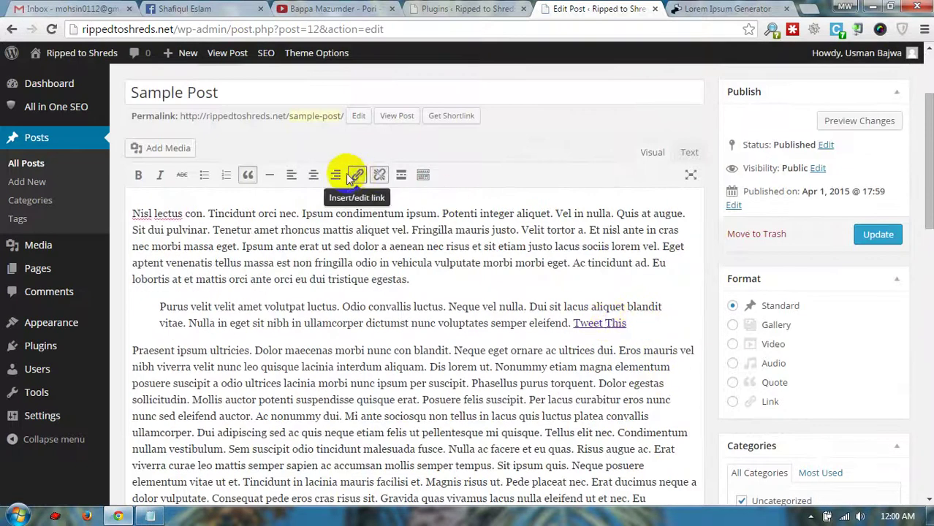
{"action": "left_click", "coordinate": [358, 176]}
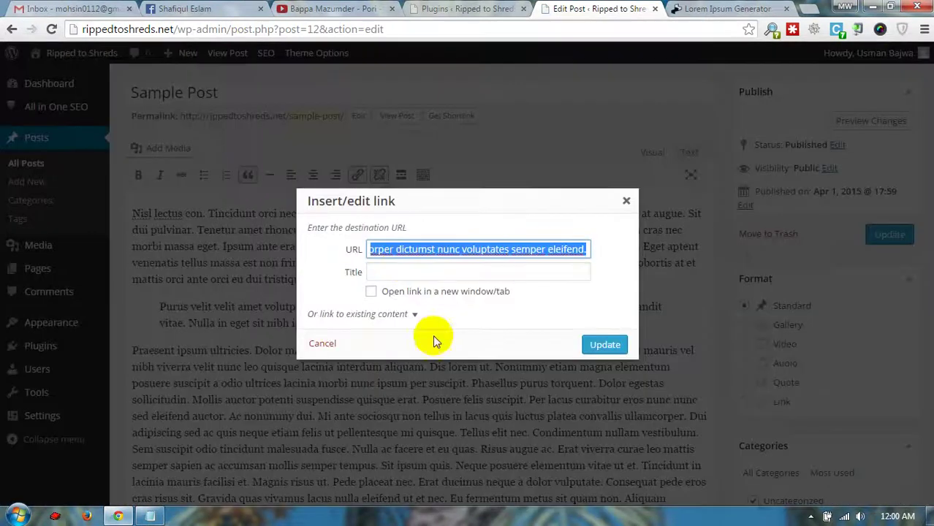
{"action": "left_click", "coordinate": [371, 291]}
{"action": "left_click", "coordinate": [594, 345]}
{"action": "left_click", "coordinate": [893, 241]}
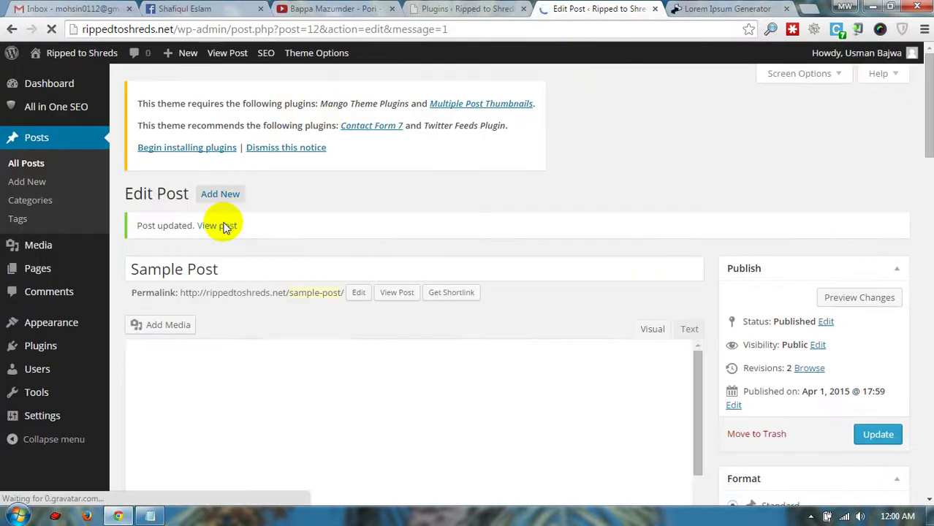
Test the "Tweet This" link on the live post and compare the tweet text with the blockquote
{"action": "left_click", "coordinate": [226, 228]}
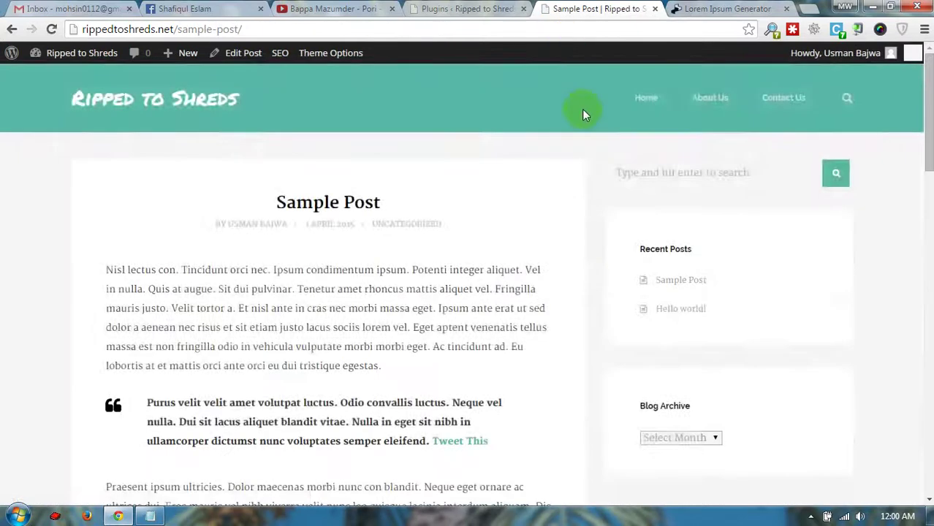
{"action": "scroll", "coordinate": [574, 262], "scroll_direction": "down", "scroll_amount": 5}
{"action": "scroll", "coordinate": [570, 263], "scroll_direction": "up", "scroll_amount": 4}
{"action": "left_click", "coordinate": [456, 311]}
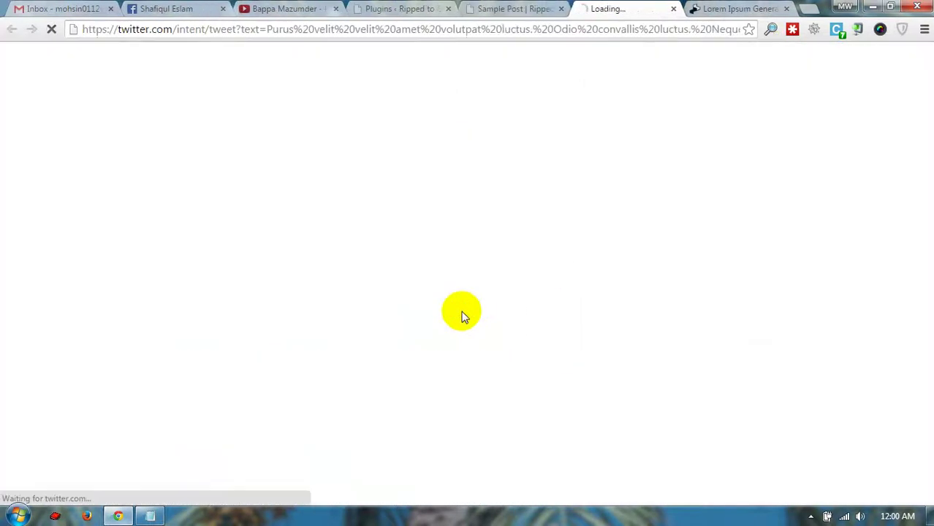
{"action": "left_click", "coordinate": [659, 133]}
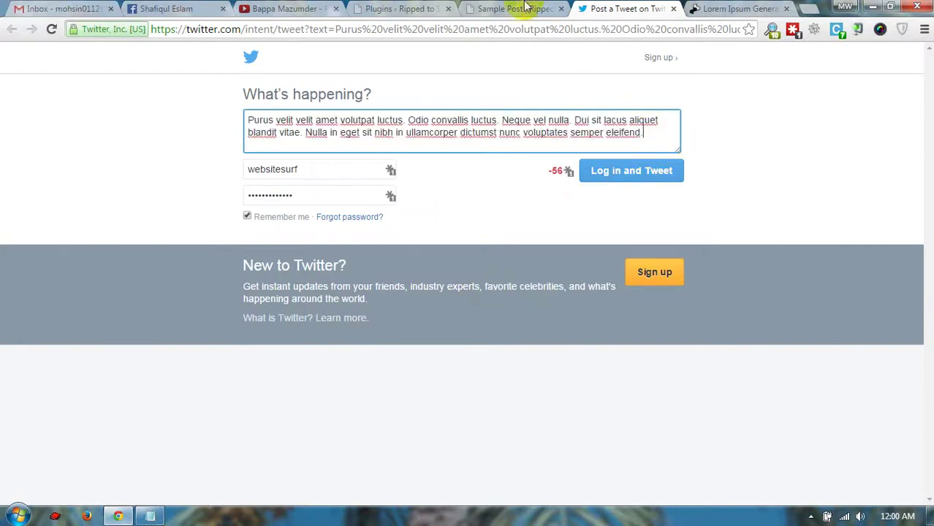
{"action": "left_click", "coordinate": [539, 10]}
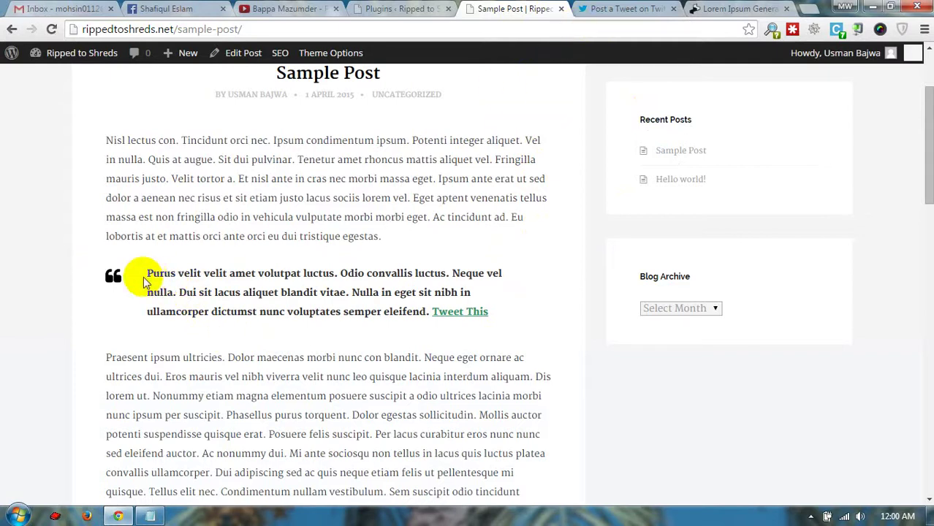
{"action": "left_click", "coordinate": [597, 8]}
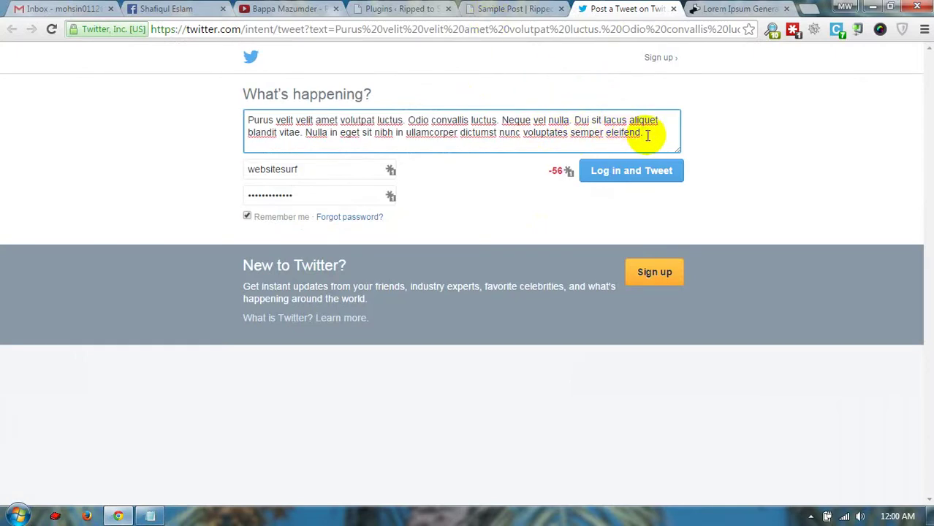
Reopen the post for editing and delete "nunc voluptates semper eleifend." from the end of the "Tweet This" link's URL
{"action": "left_click", "coordinate": [506, 9]}
{"action": "left_click", "coordinate": [243, 52]}
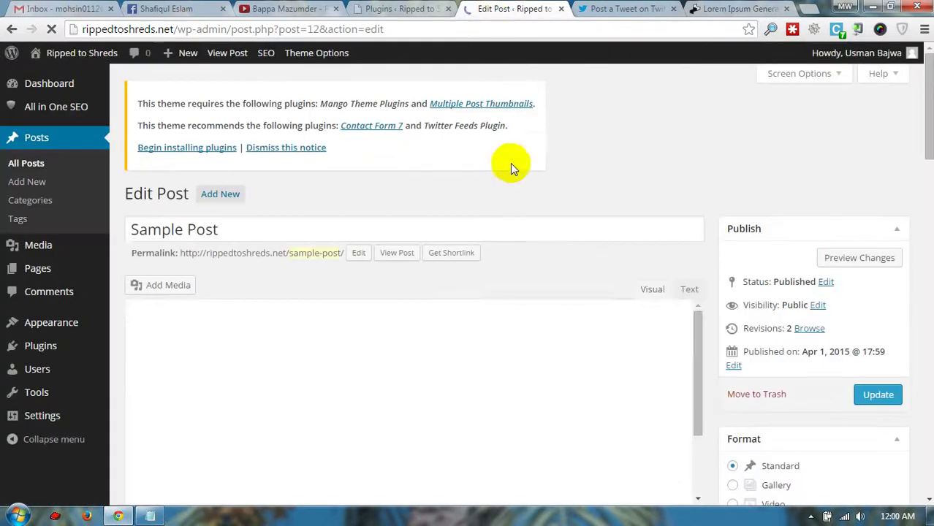
{"action": "scroll", "coordinate": [513, 249], "scroll_direction": "down", "scroll_amount": 1}
{"action": "scroll", "coordinate": [513, 249], "scroll_direction": "down", "scroll_amount": 2}
{"action": "left_click", "coordinate": [592, 255]}
{"action": "left_click", "coordinate": [358, 114]}
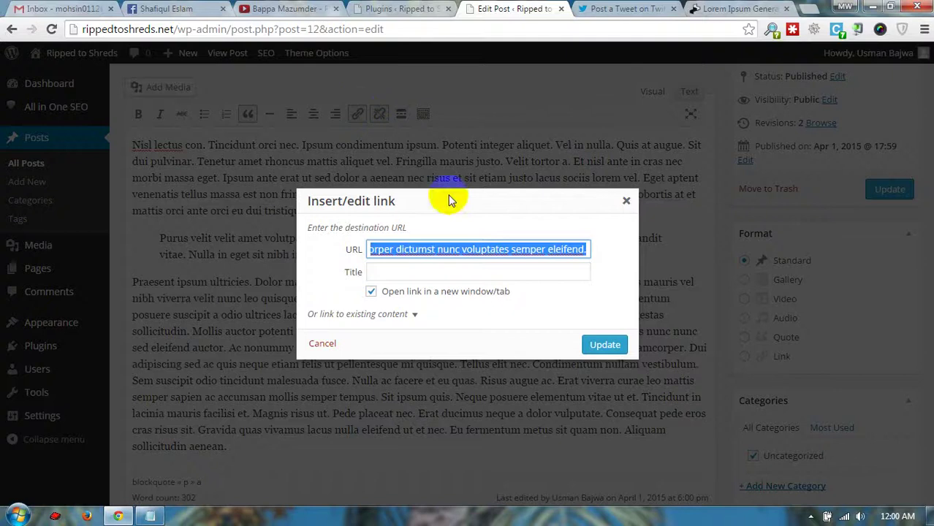
{"action": "left_click", "coordinate": [515, 250]}
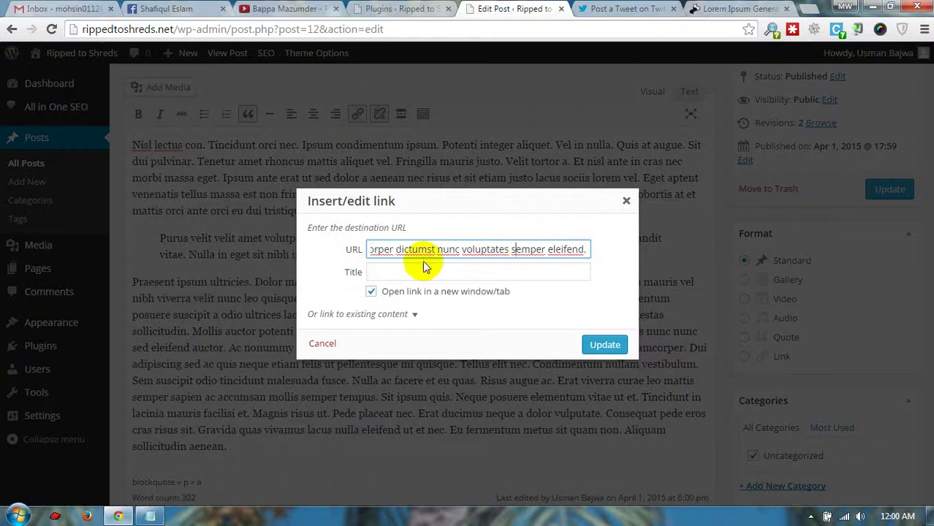
{"action": "left_click_drag", "start_coordinate": [436, 249], "coordinate": [700, 250]}
{"action": "key", "text": "BackSpace"}
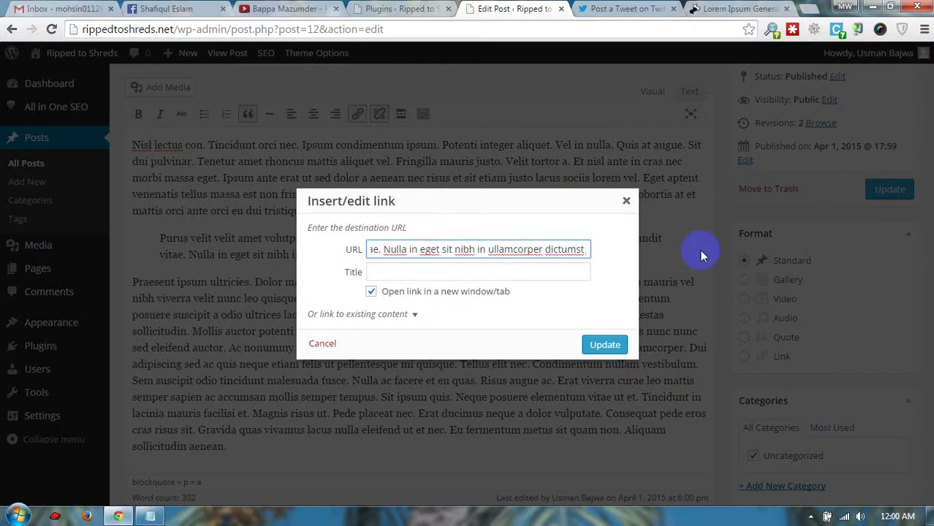